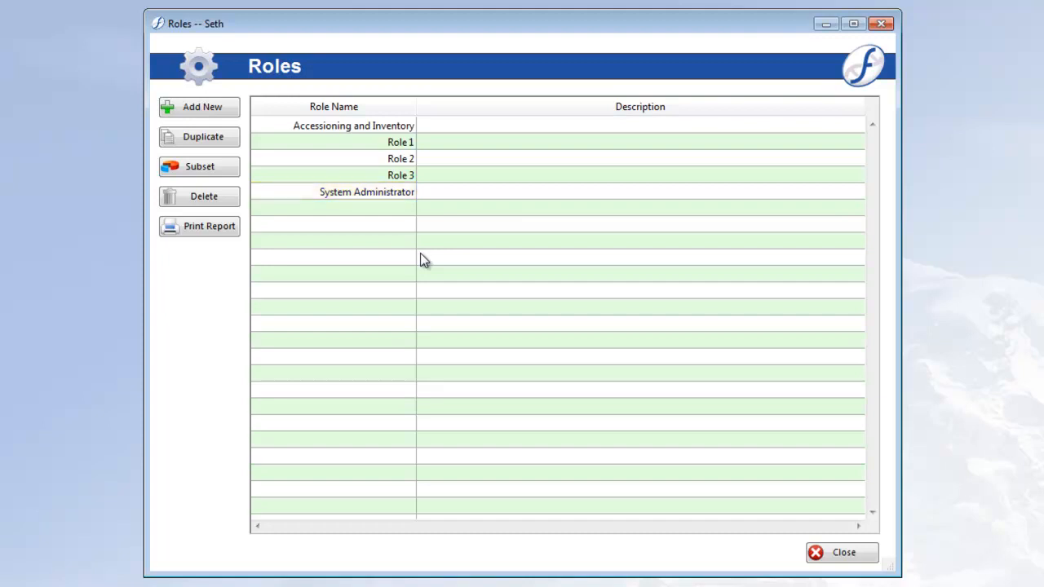
Review the permissions of the System Administrator role and leave it without saving
double_click(401, 193)
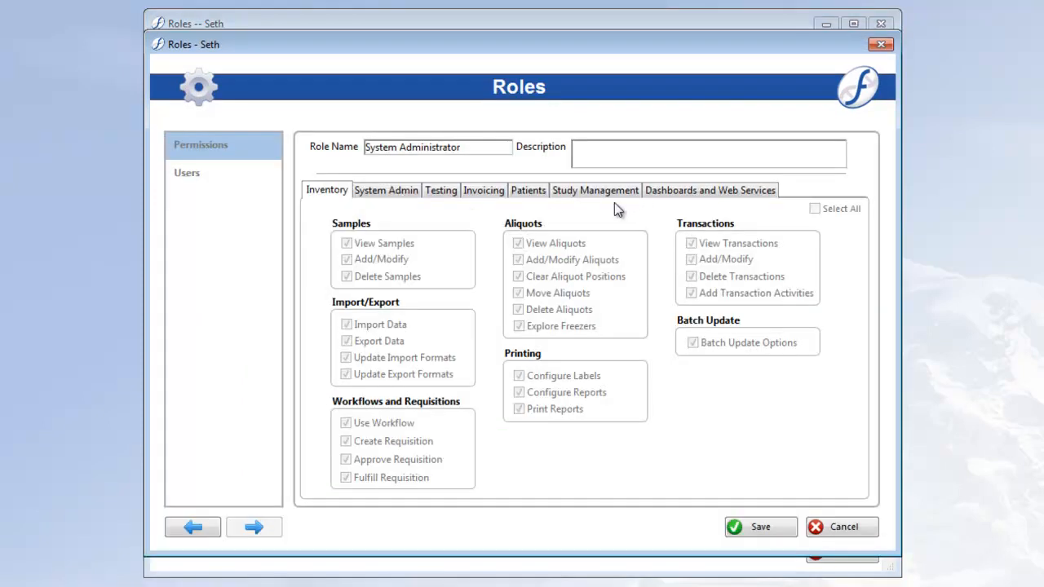
left_click(842, 526)
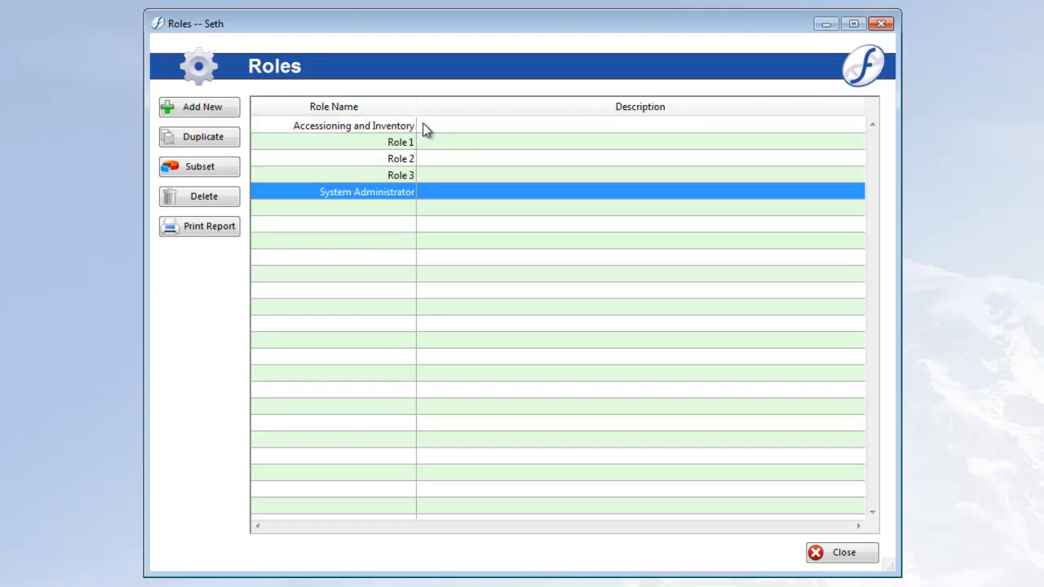
Duplicate the Accessioning and Inventory role
left_click(416, 126)
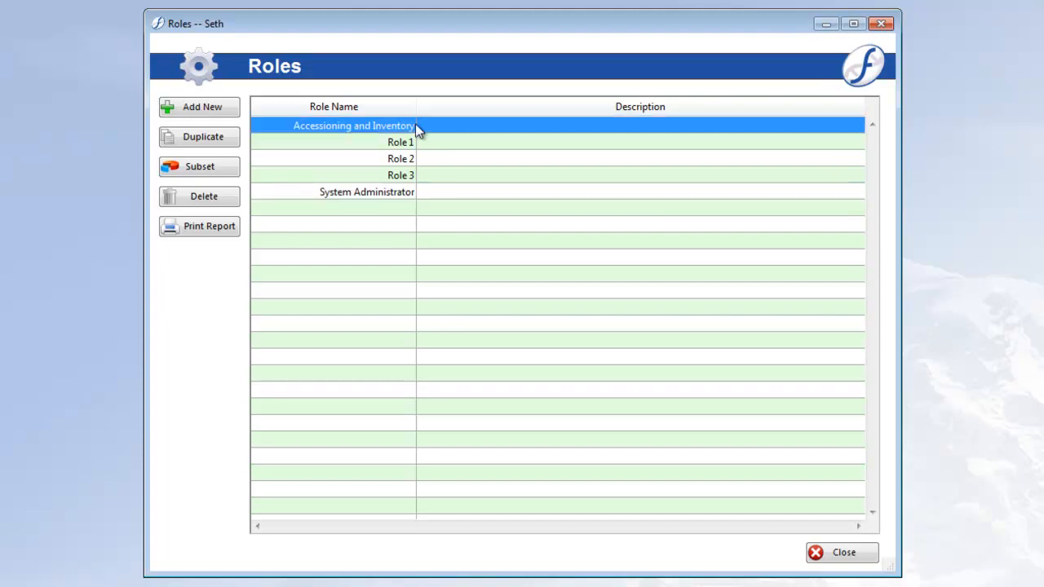
left_click(214, 138)
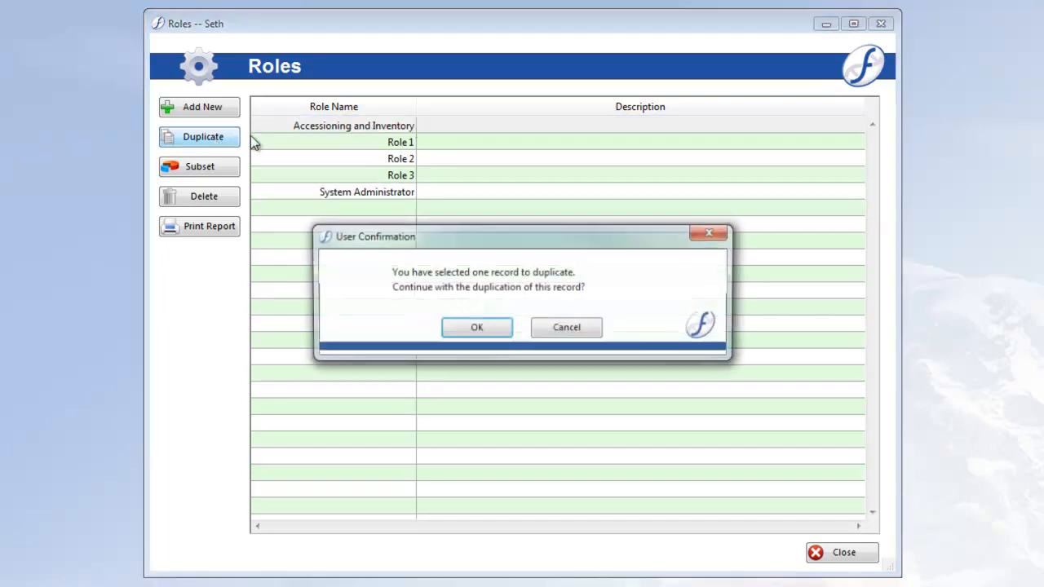
left_click(497, 328)
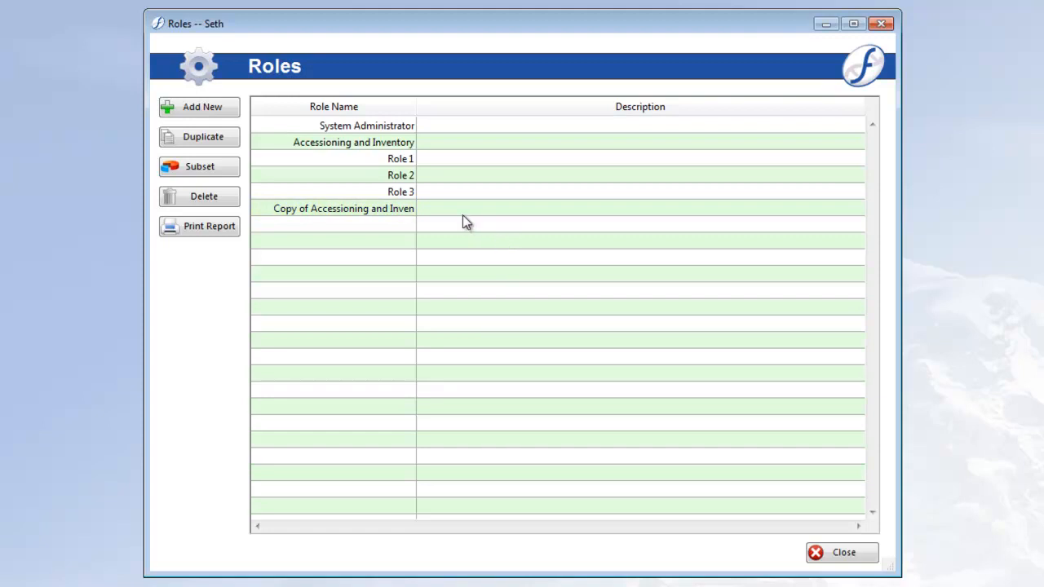
Rename the copied Accessioning and Inventory role to View Only
double_click(431, 210)
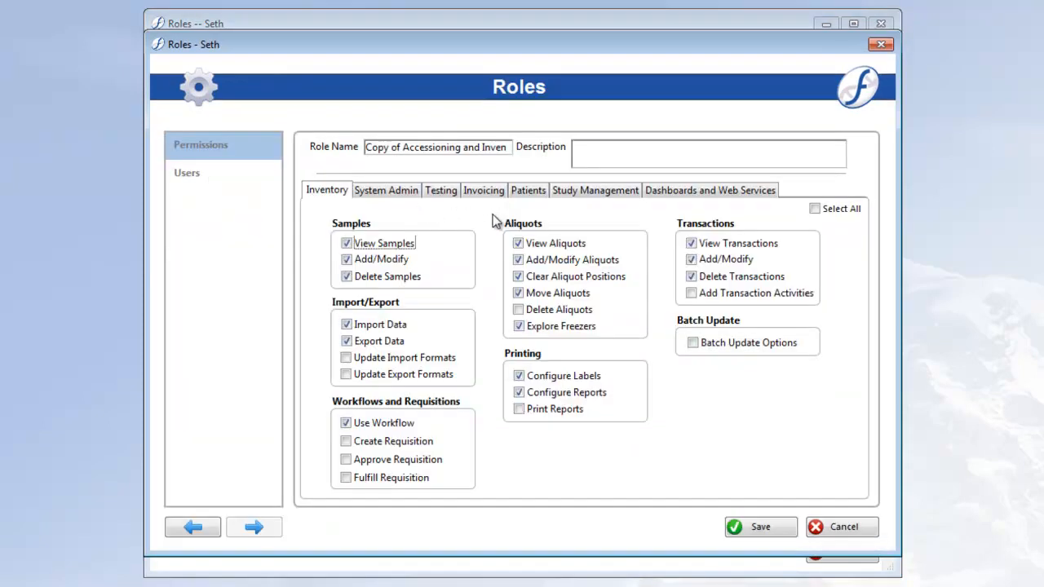
double_click(493, 147)
key("ctrl+a")
type("V")
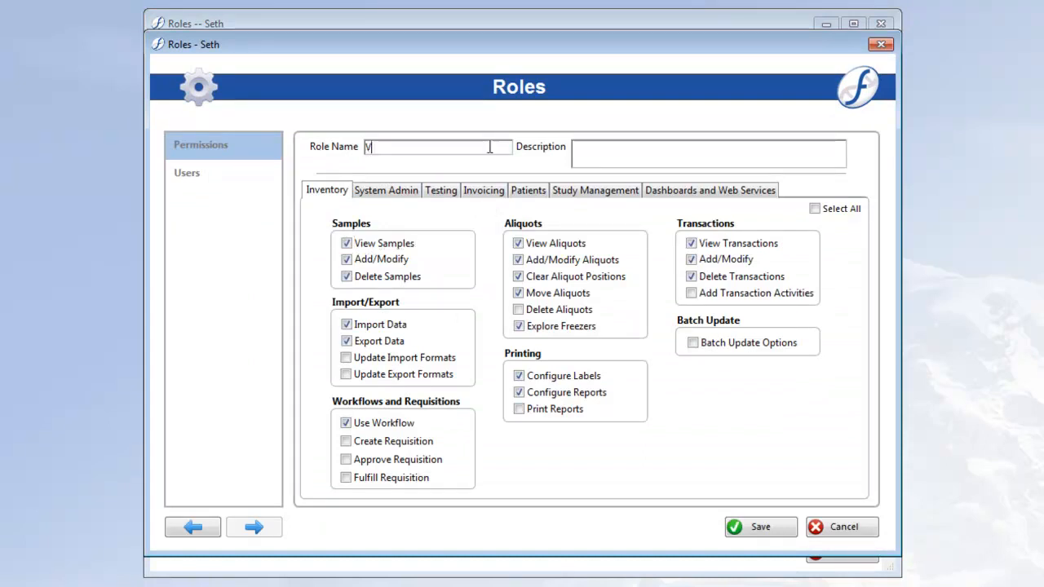
type("iew Only")
left_click(724, 159)
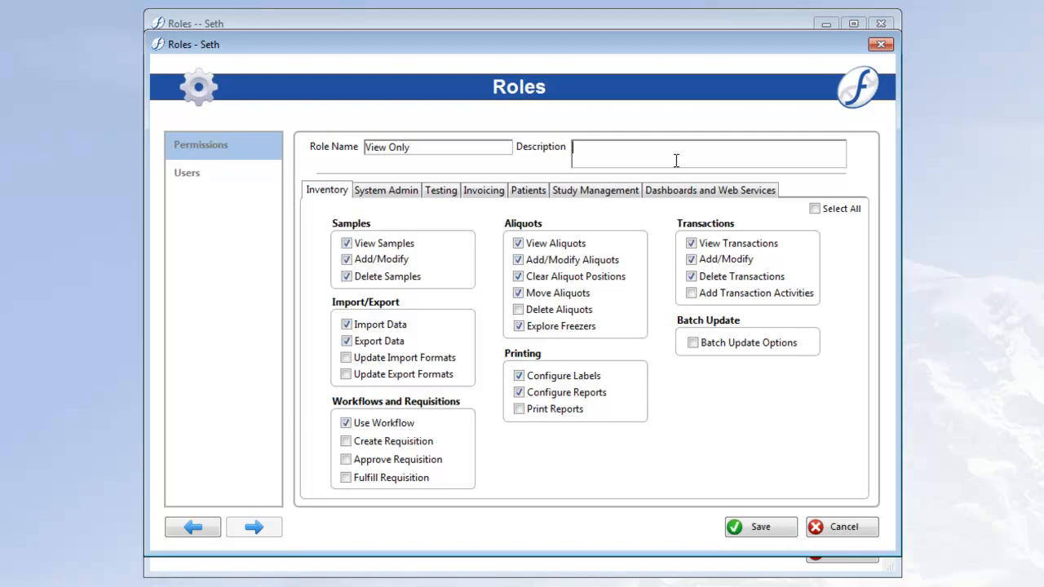
Clear all Inventory permissions of the View Only role
left_click(381, 278)
left_click(543, 298)
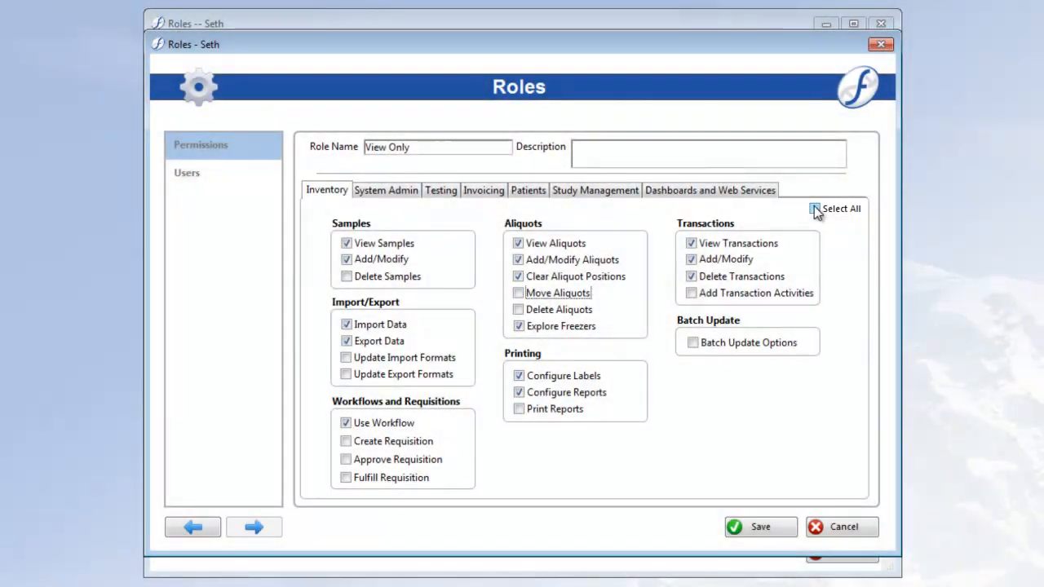
left_click(815, 209)
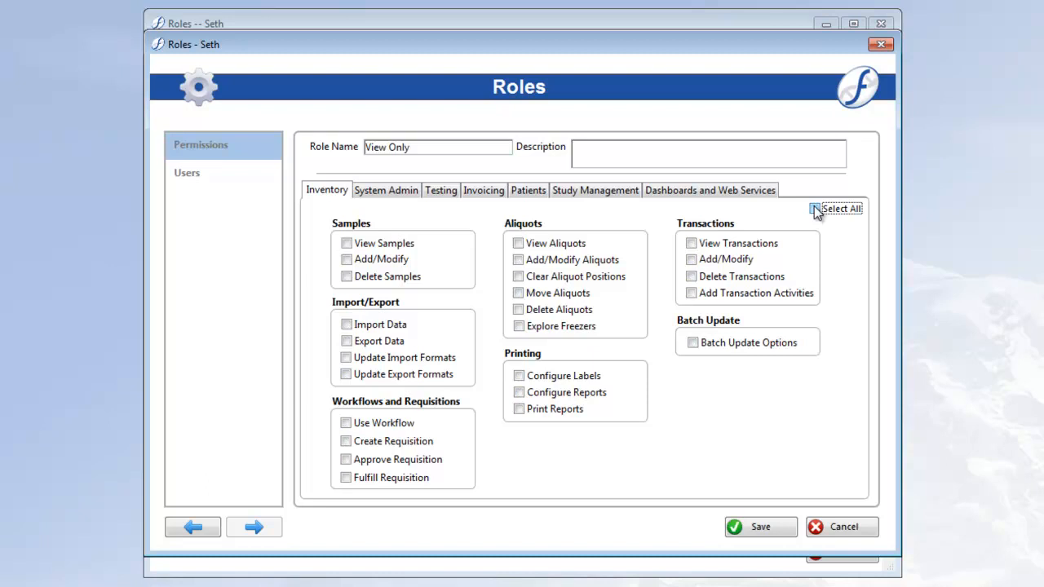
Grant the role the Inventory permissions View Samples, View Aliquots, View Transactions and Print Reports
left_click(381, 245)
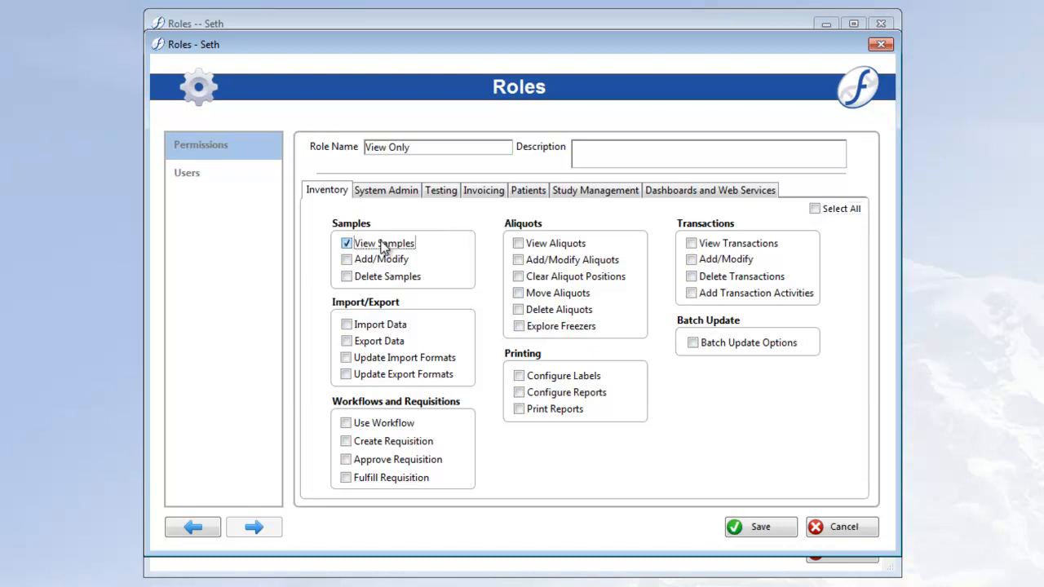
left_click(517, 243)
left_click(720, 244)
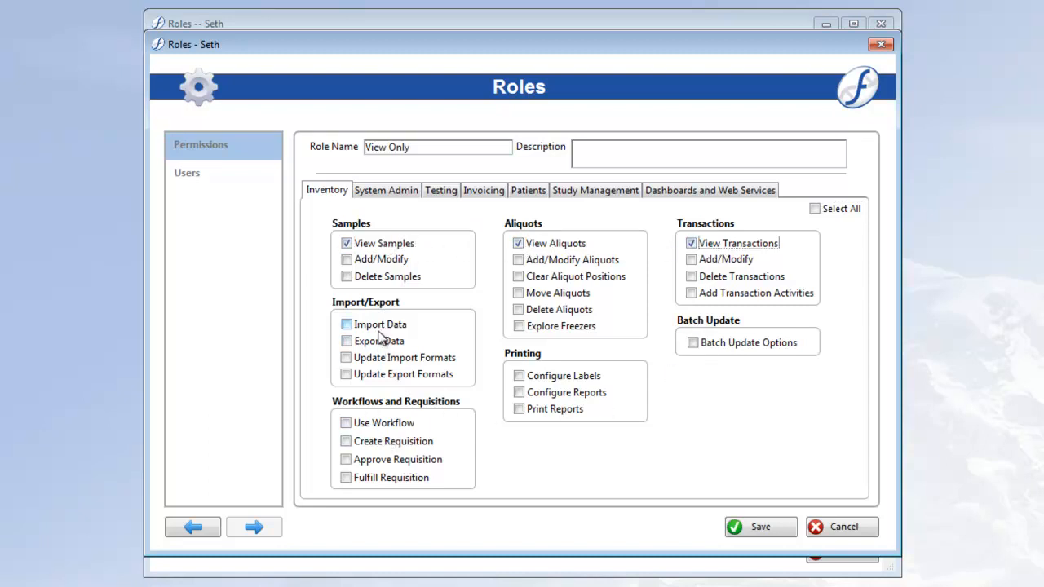
left_click(541, 411)
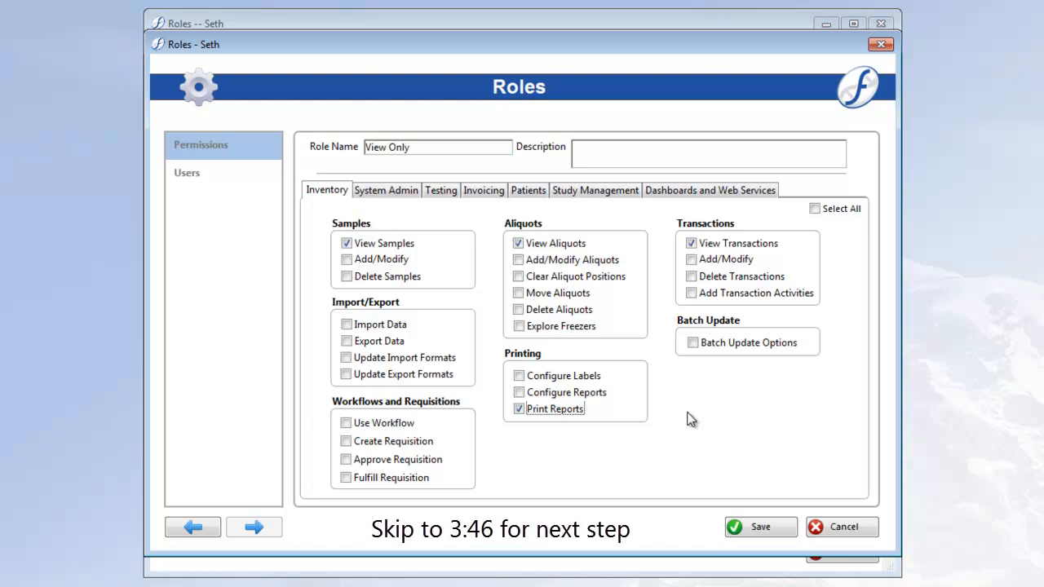
Grant View Users, View Freezer Configurations and View People among the role's System Admin permissions
left_click(401, 192)
left_click(361, 248)
left_click(695, 326)
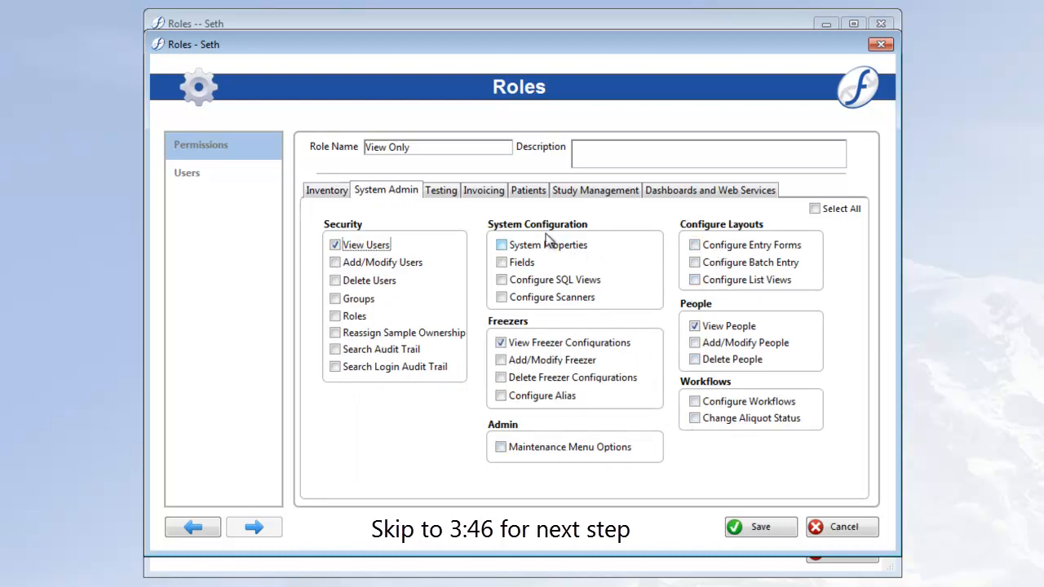
Enable the viewing permissions in the role's Testing category
left_click(448, 192)
left_click(392, 282)
left_click(505, 248)
Grant View Catalog Entries, View Customers and View Invoices for Invoicing, keeping Configure Invoicing Properties disabled
left_click(493, 197)
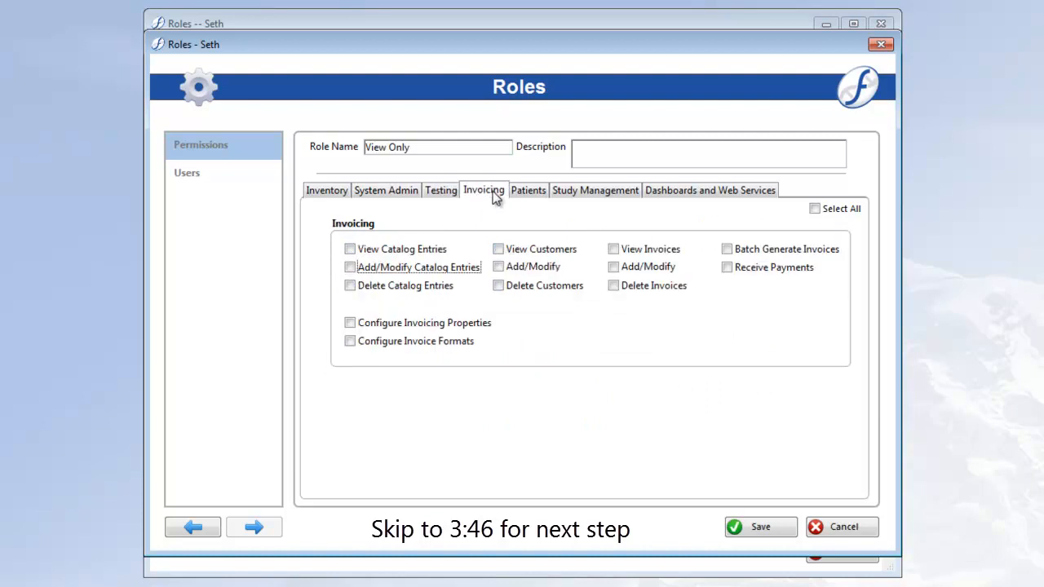
left_click(403, 251)
left_click(518, 252)
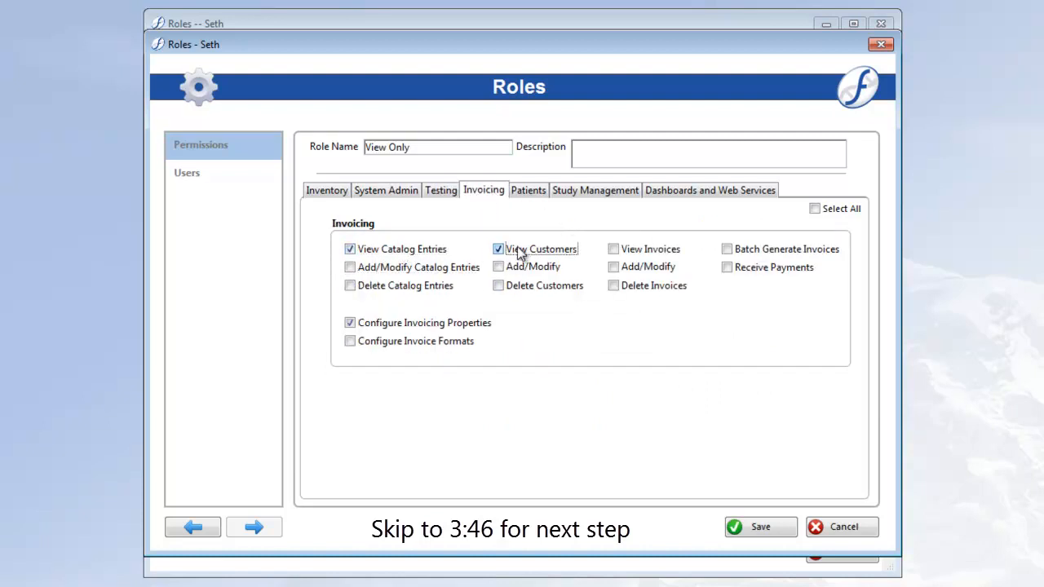
left_click(669, 253)
left_click(394, 325)
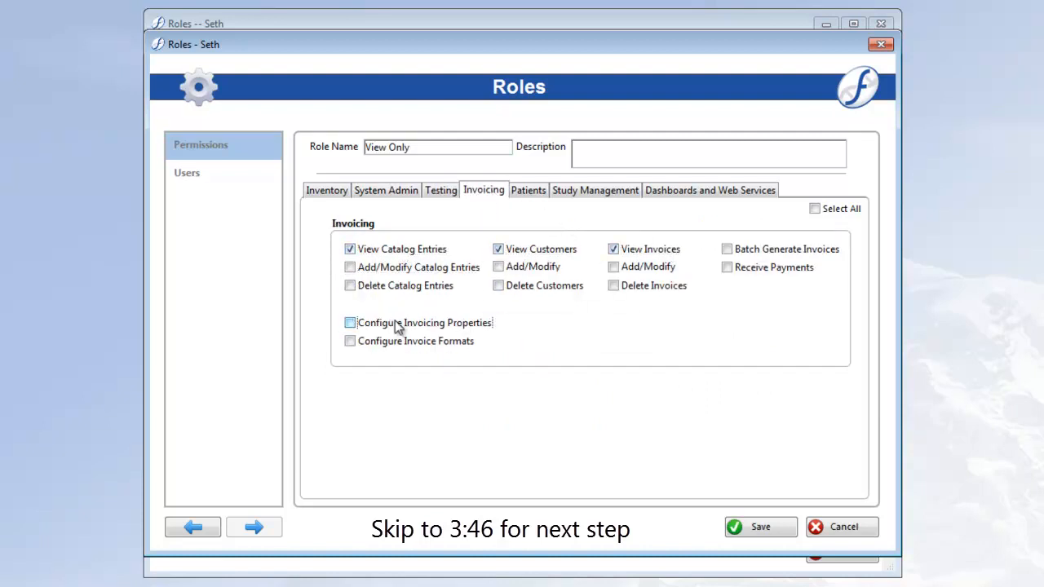
Grant the role View Patients and the viewing permission in the Study Management category
left_click(528, 192)
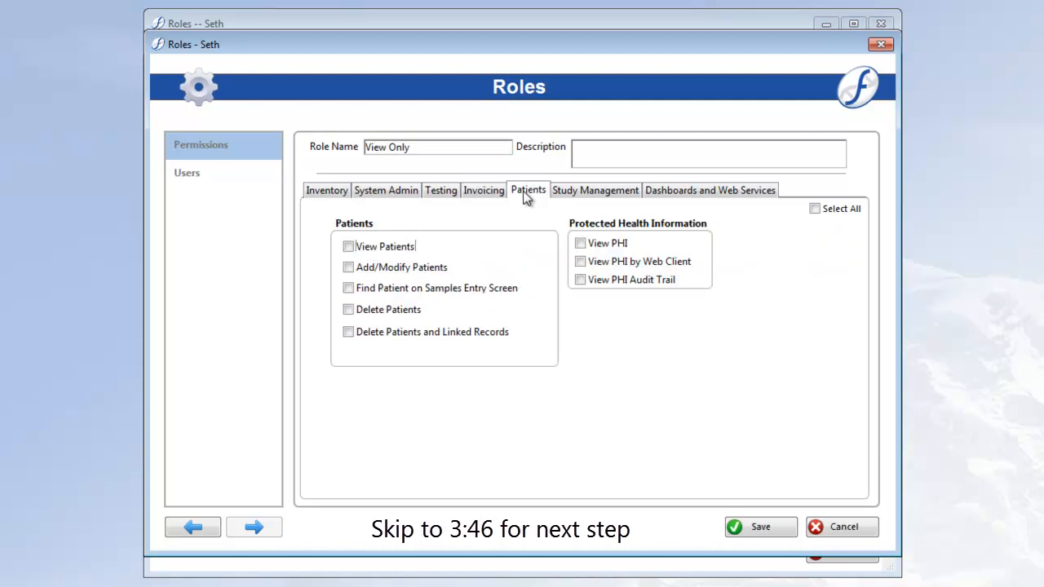
left_click(398, 247)
left_click(579, 194)
left_click(367, 245)
Set the View PHI and View PHI by Web Client permissions under Protected Health Information
left_click(529, 191)
left_click(580, 244)
left_click(627, 263)
Check the Dashboards and Web Services and Inventory permissions, then save the View Only role and close the roles list
left_click(707, 190)
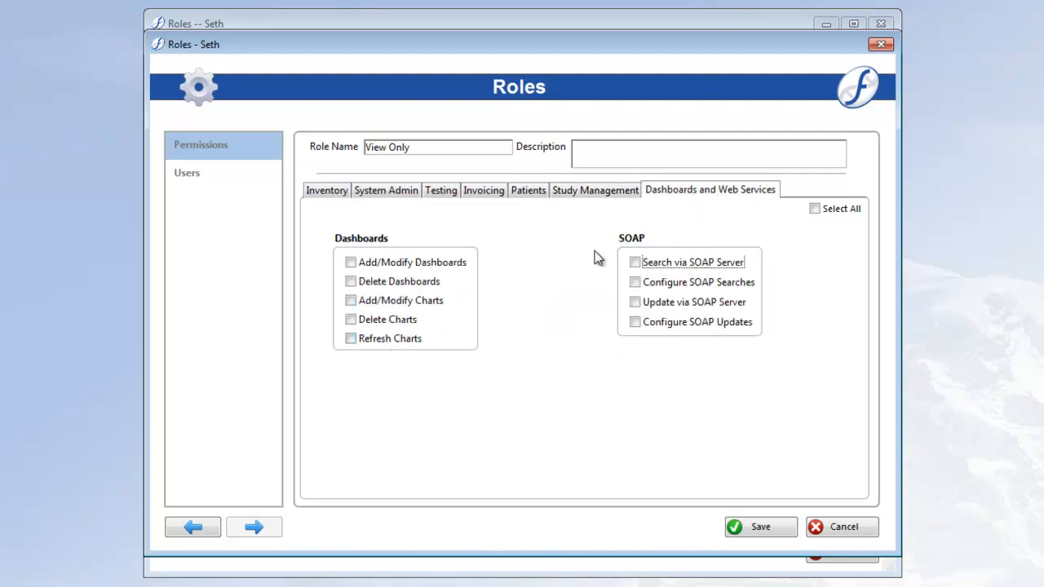
left_click(343, 189)
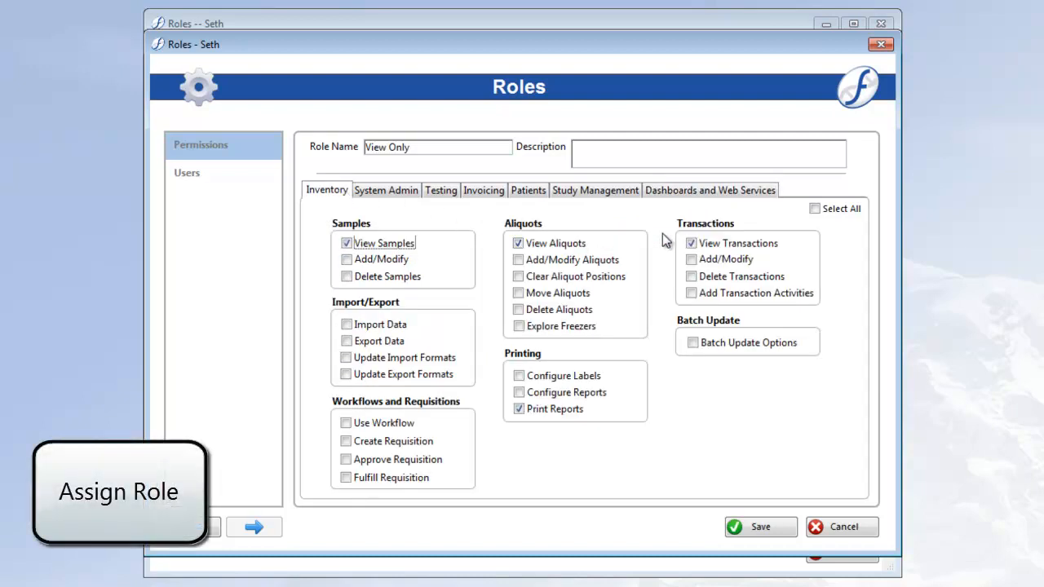
left_click(785, 525)
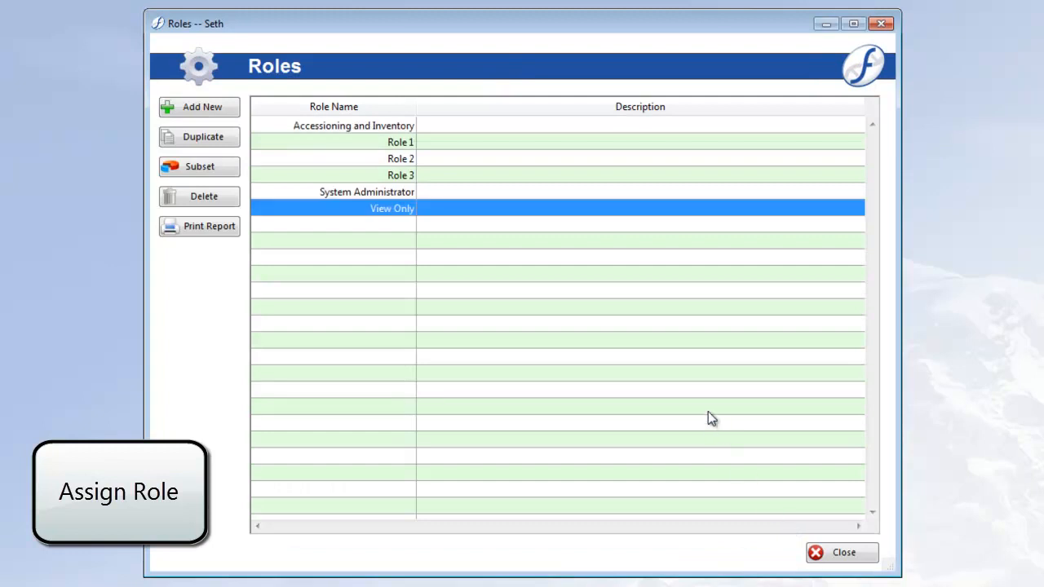
left_click(844, 555)
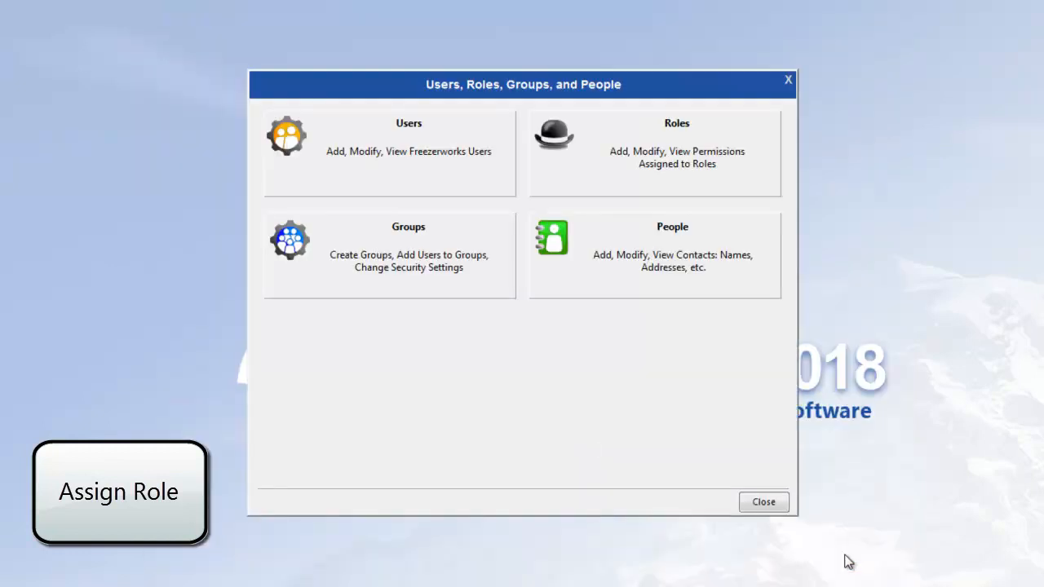
Open the role selection for the third user in the active users list
left_click(428, 177)
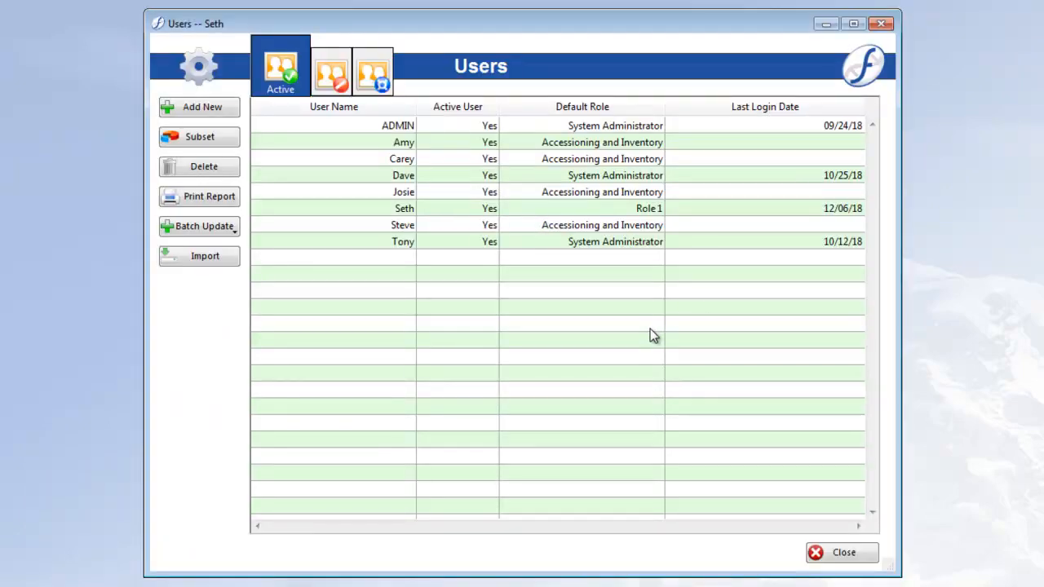
double_click(424, 159)
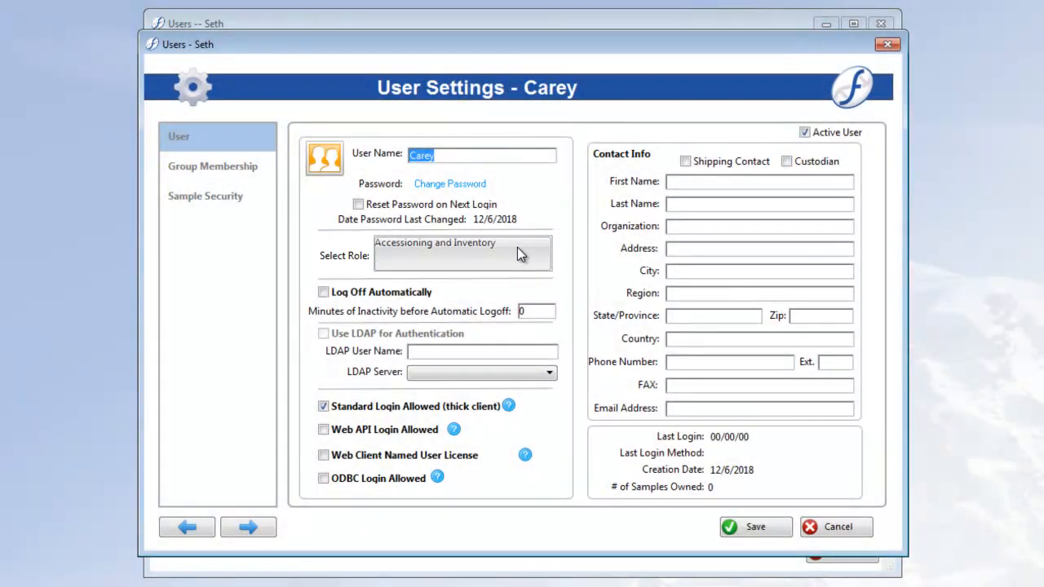
left_click(517, 248)
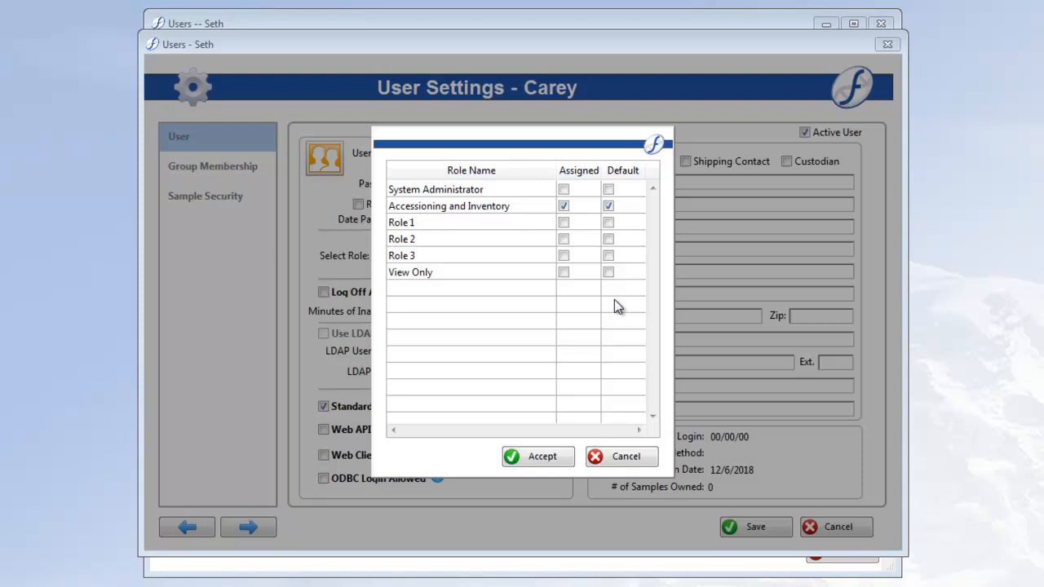
left_click(564, 223)
left_click(563, 239)
left_click(564, 224)
Assign the View Only role to the user, make it the default role, and save the user settings
left_click(563, 272)
left_click(608, 272)
left_click(551, 460)
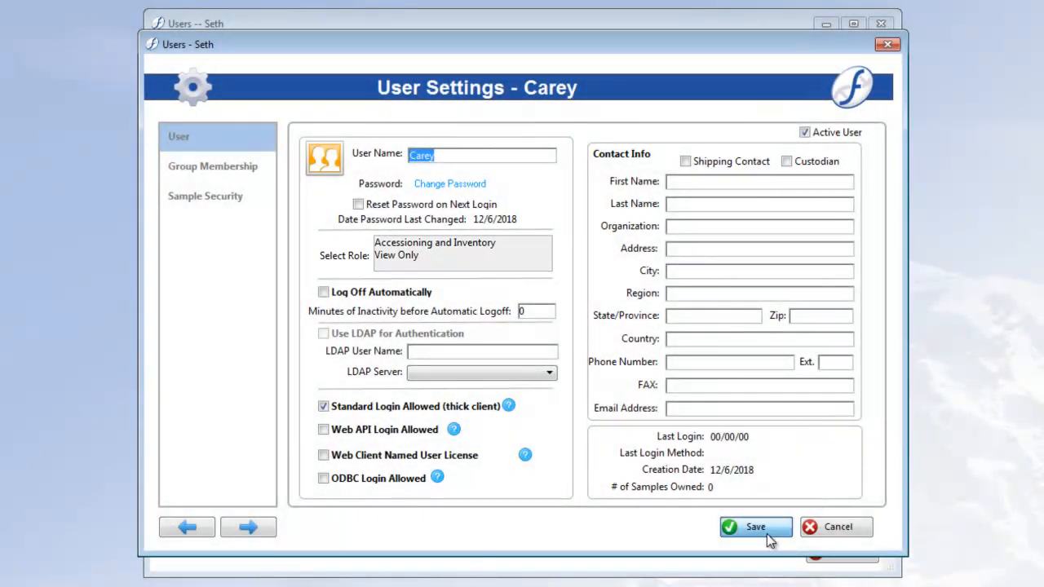
left_click(763, 530)
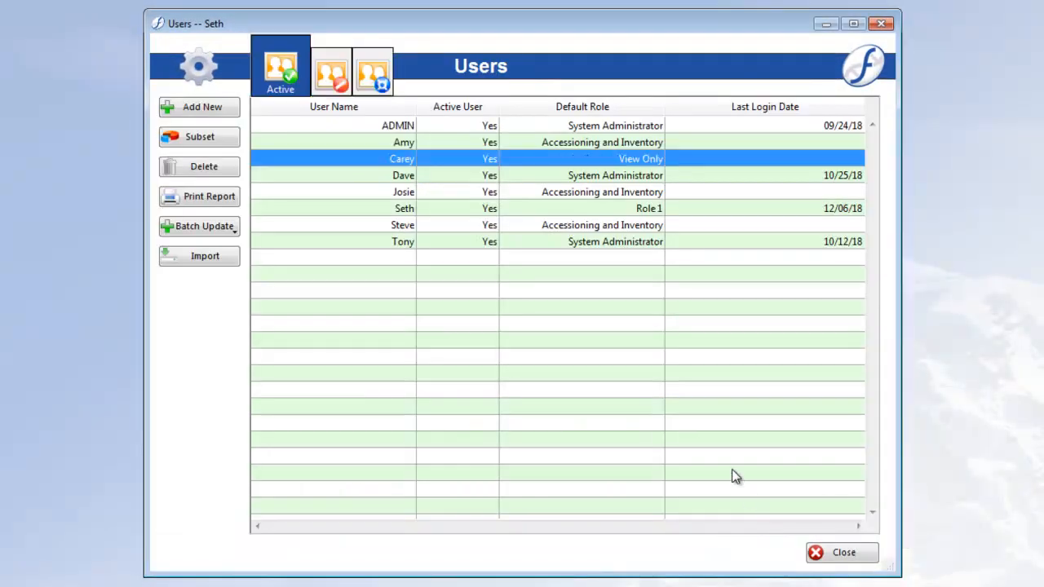